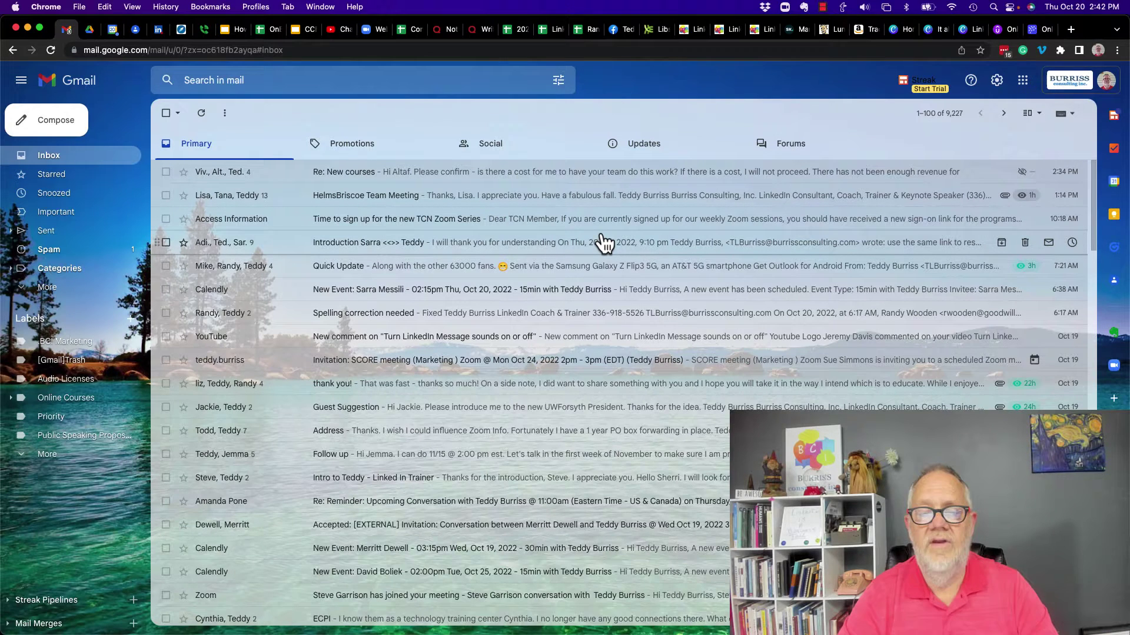
- Switch the inbox to Oldest first via the message counter, listing January 2018 conversations
click(938, 119)
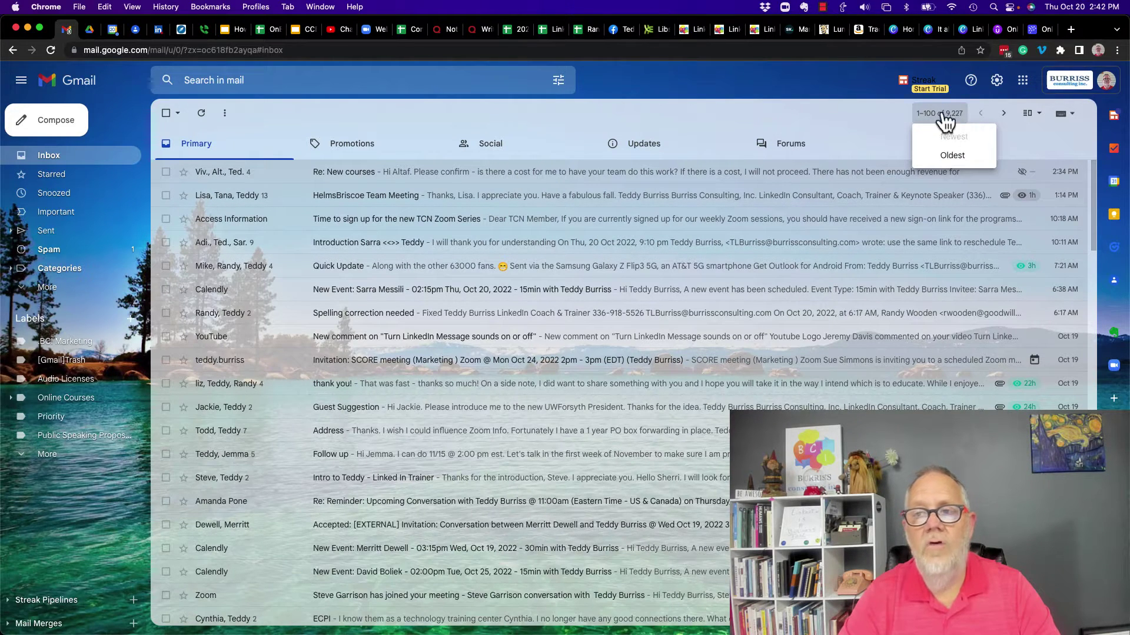
click(938, 128)
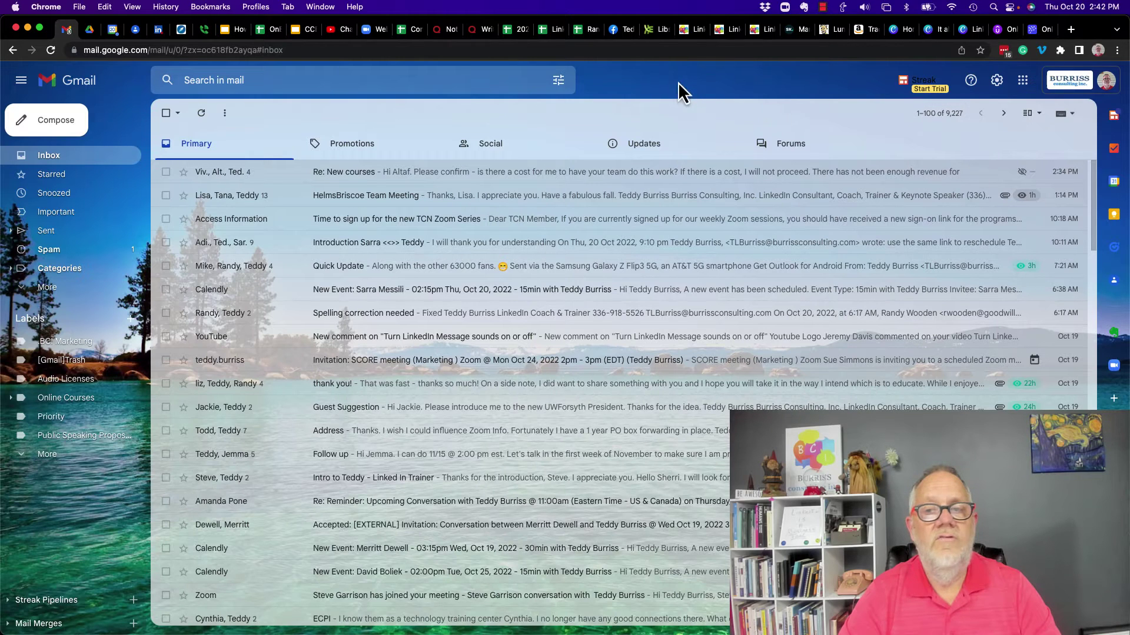
click(938, 113)
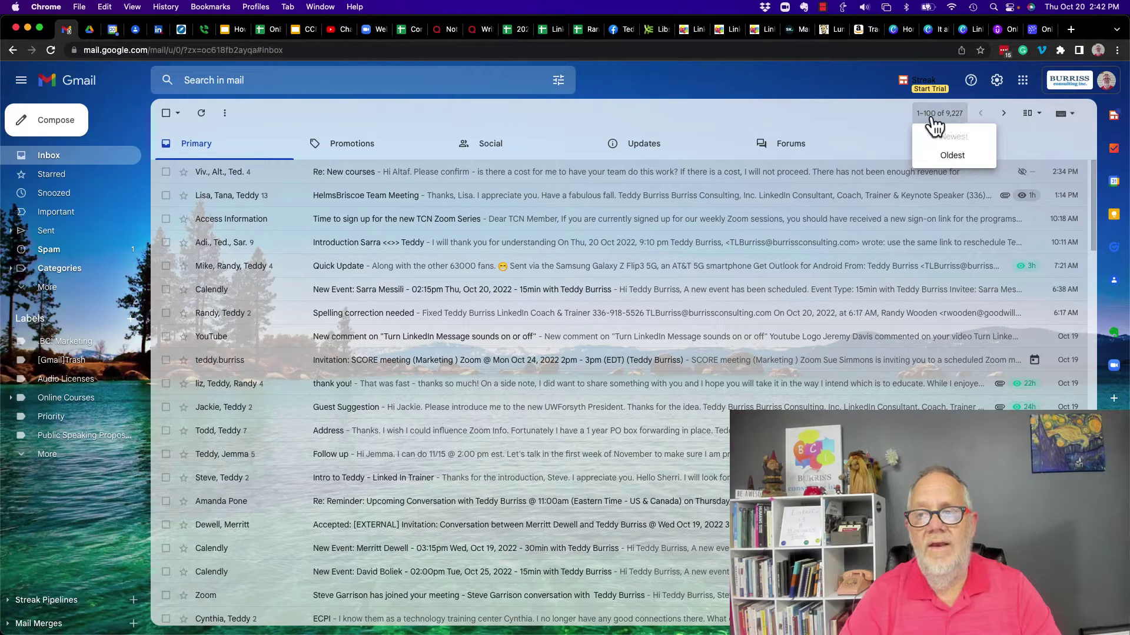
click(952, 159)
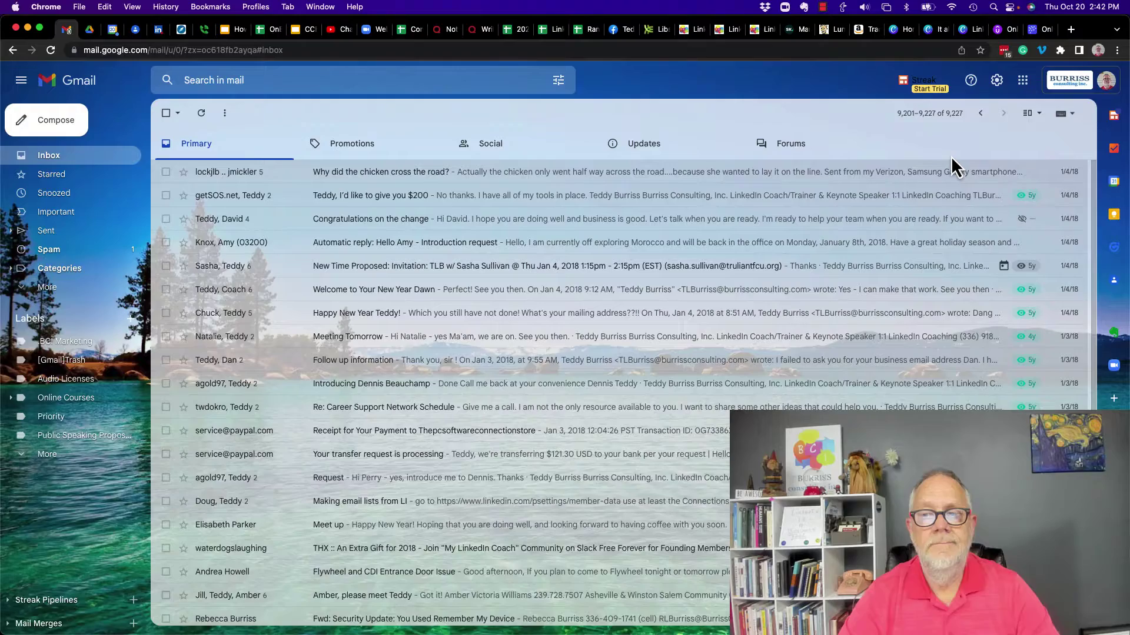
mouse_move(1050, 570)
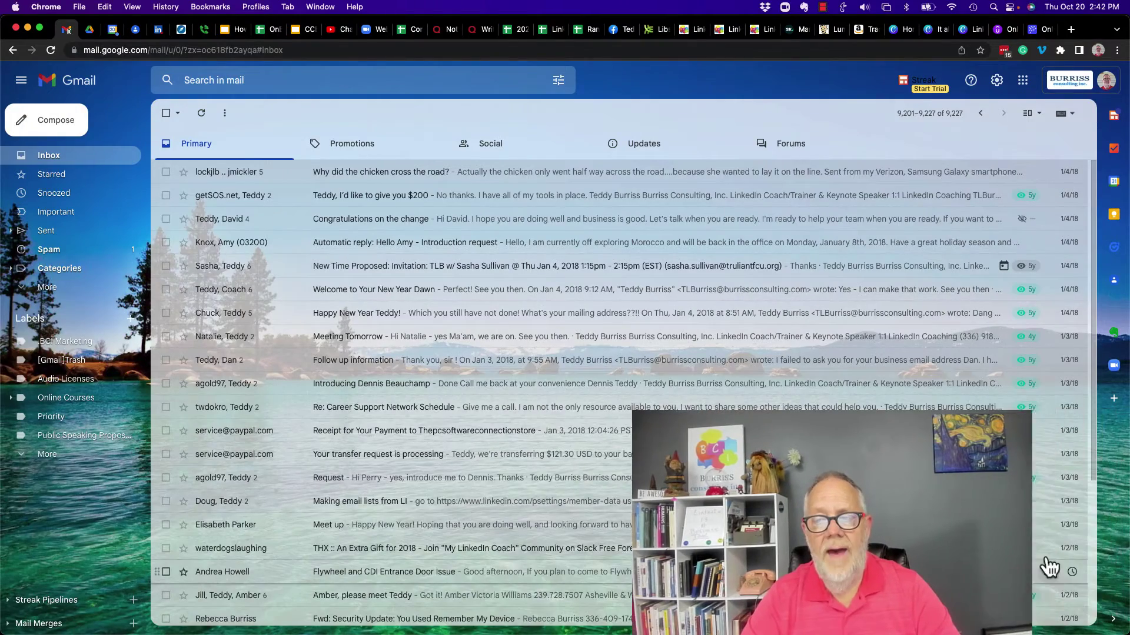
scroll(1047, 556, down, 5)
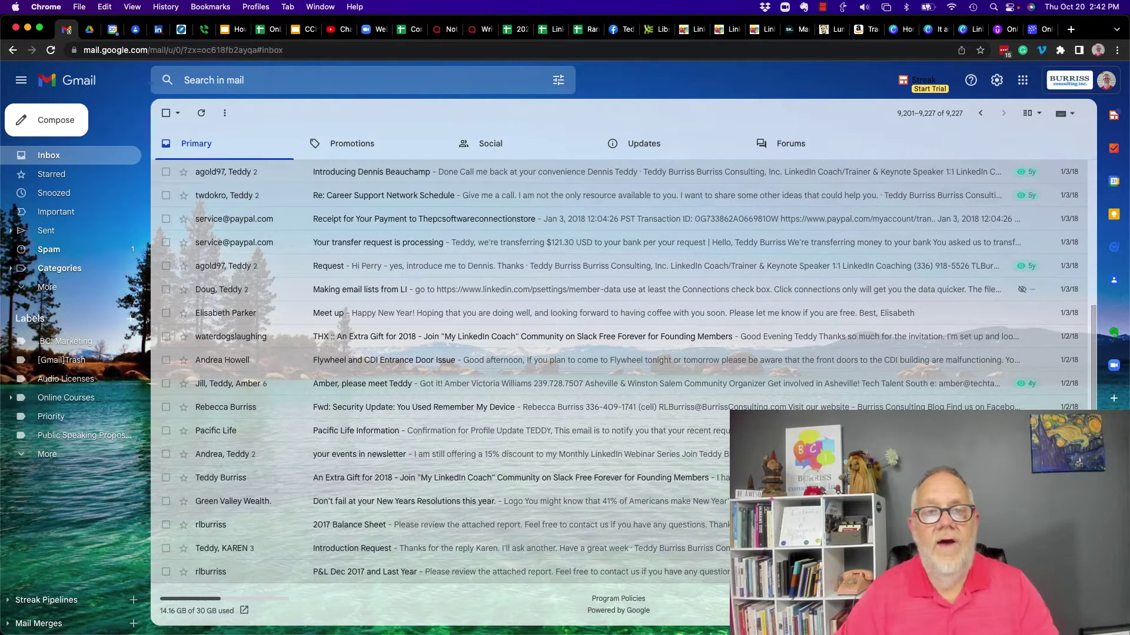
- Run an advanced search for mail dated within 6 months of 2018/6/1
click(270, 88)
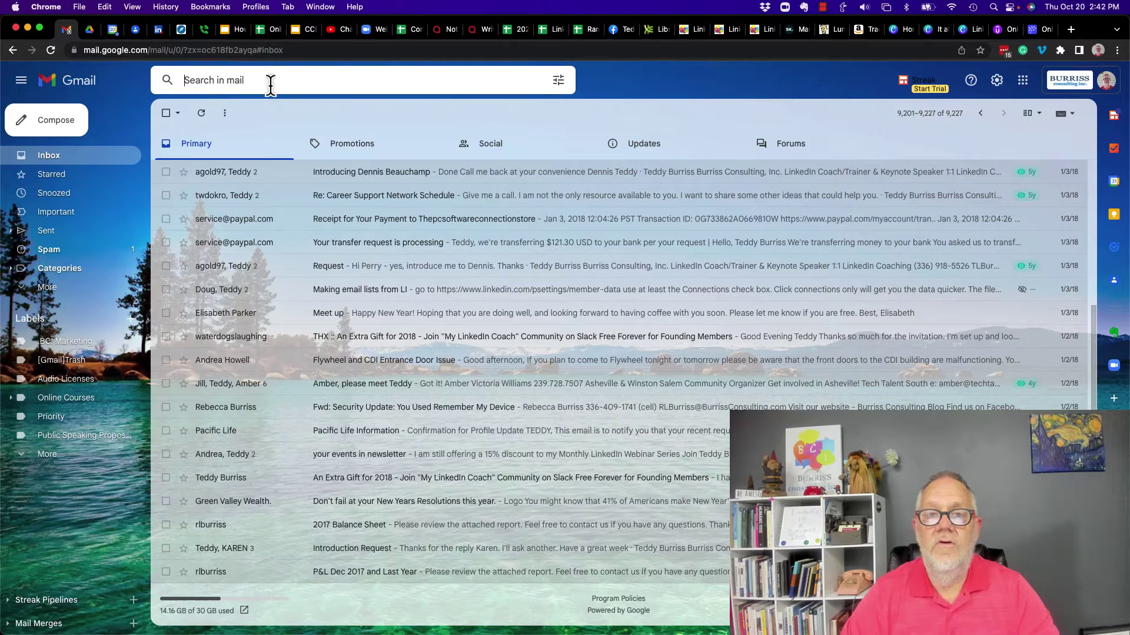
click(563, 86)
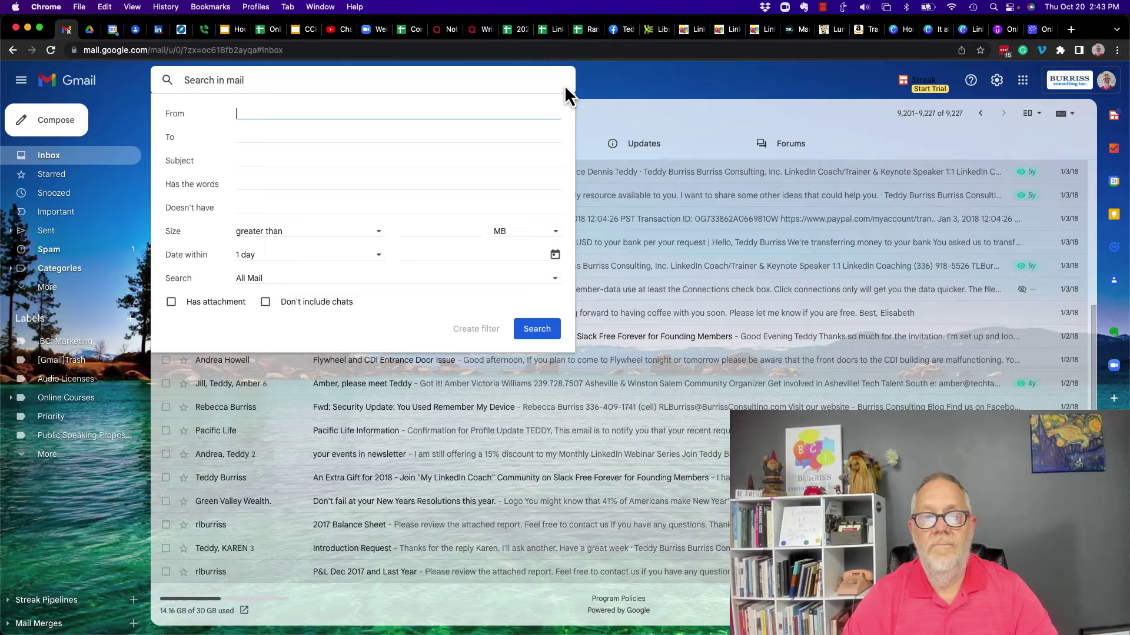
click(274, 260)
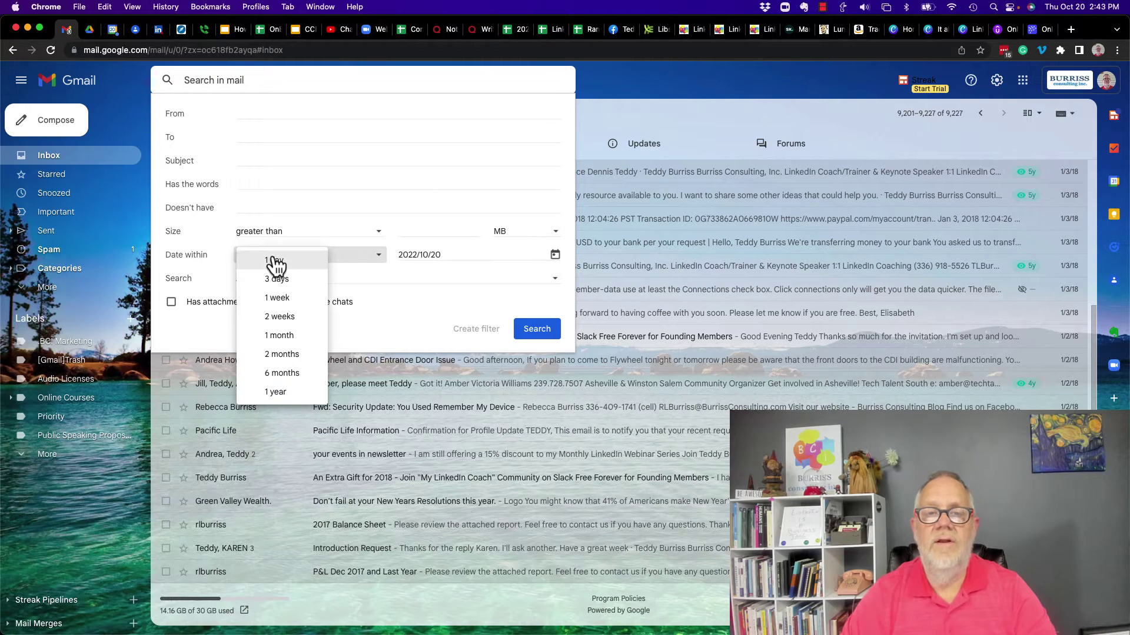
click(282, 373)
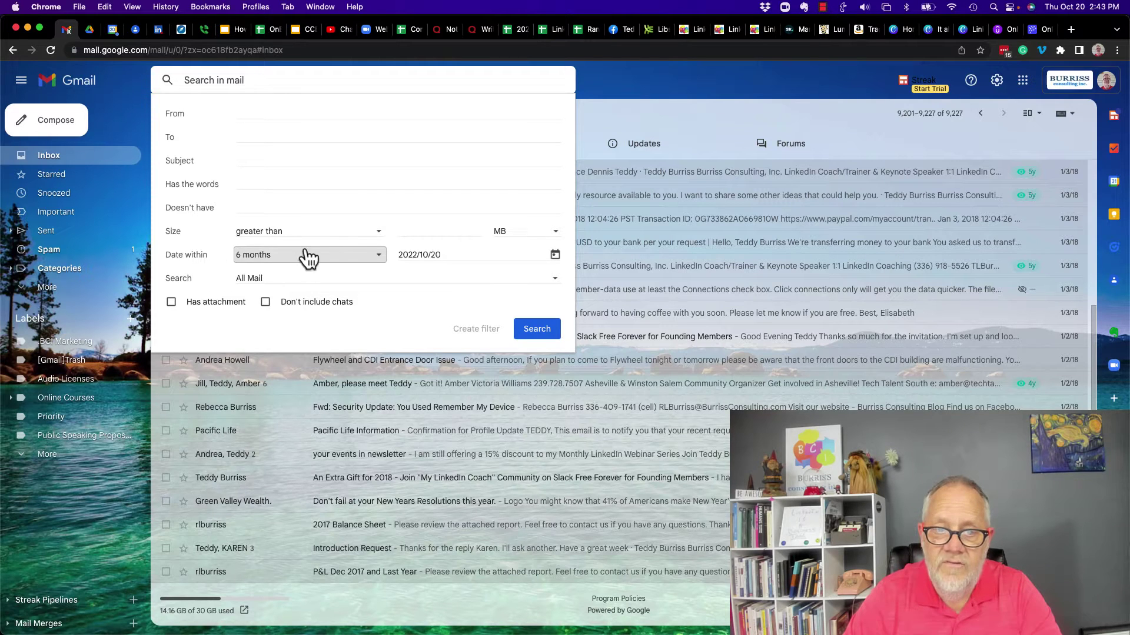
click(420, 258)
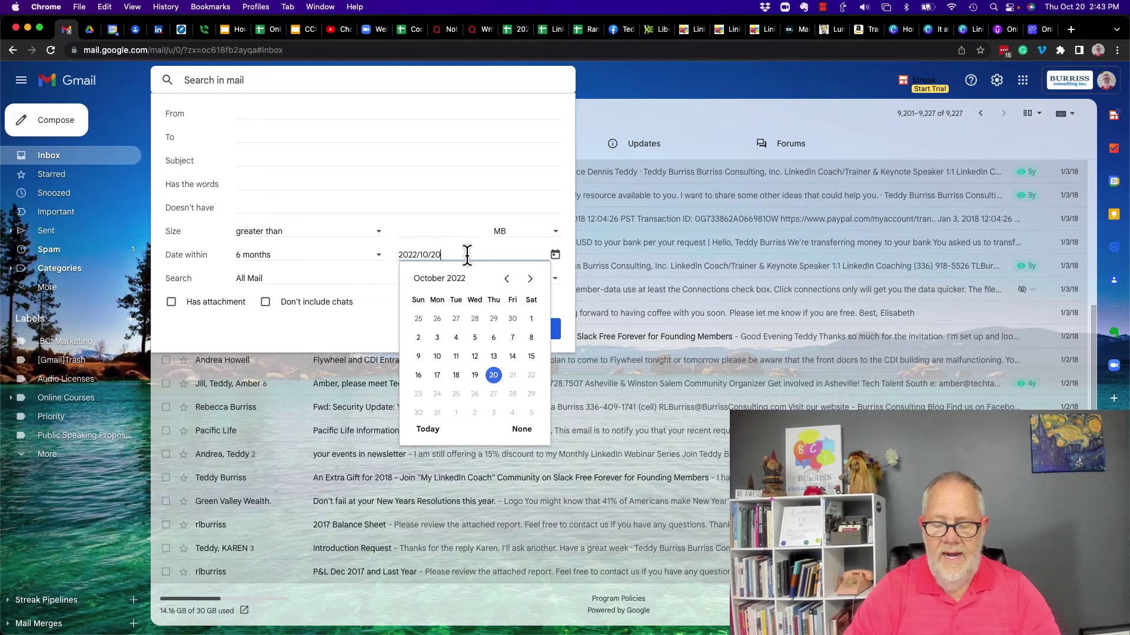
key(shift+Left)
key(shift+Left)
text(2018/)
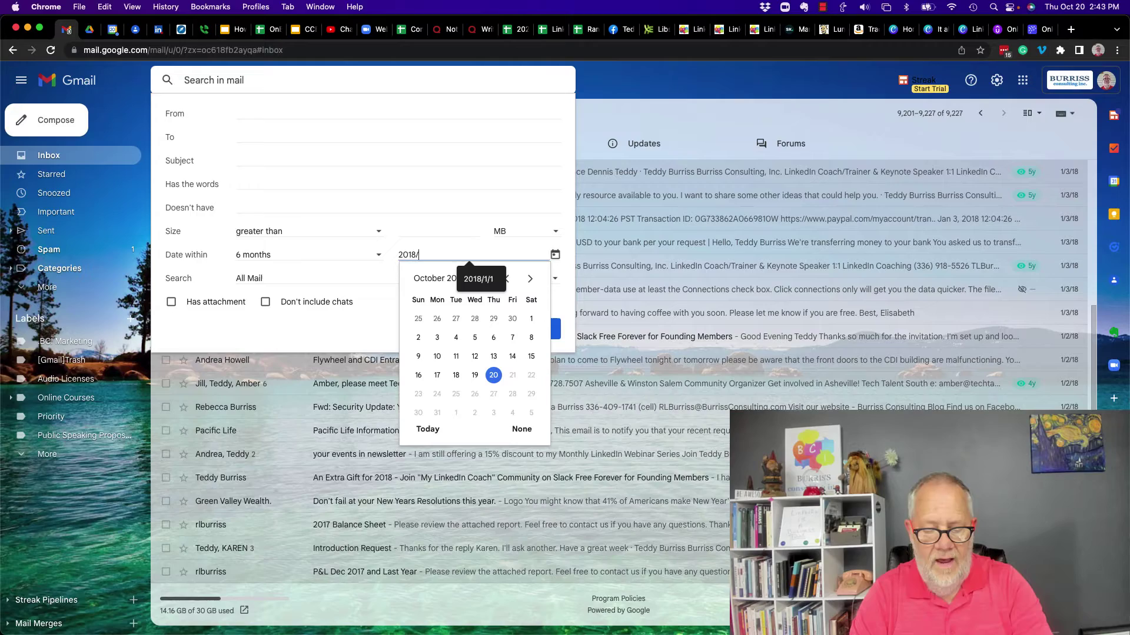
text(6/1)
key(Return)
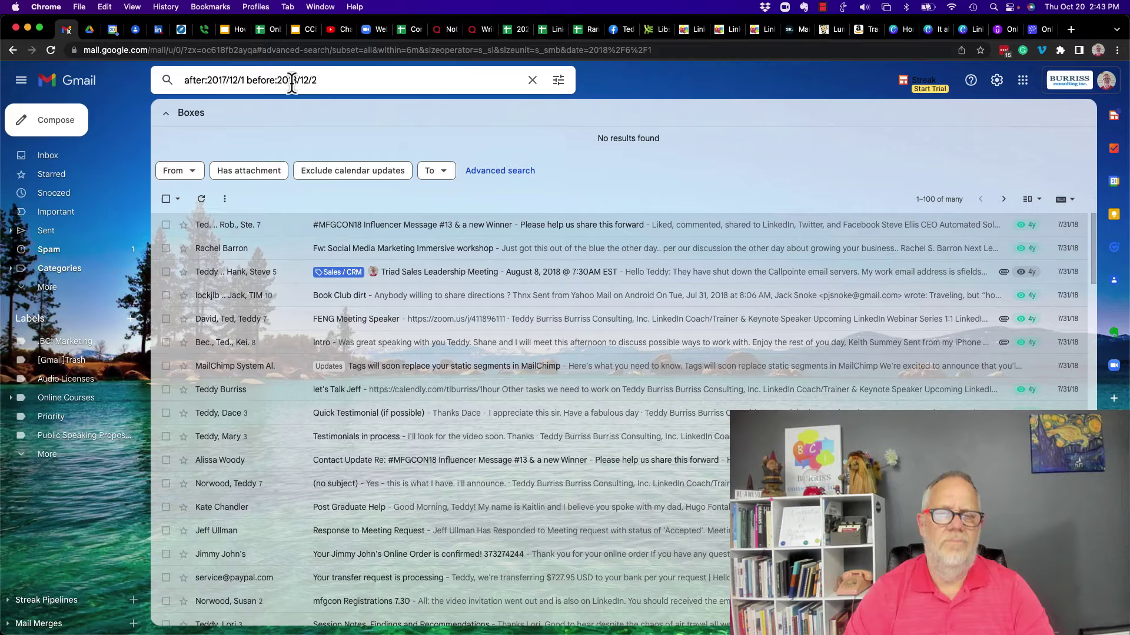
- Append 'label:read' to the query so only read 2018 conversations are listed
click(345, 81)
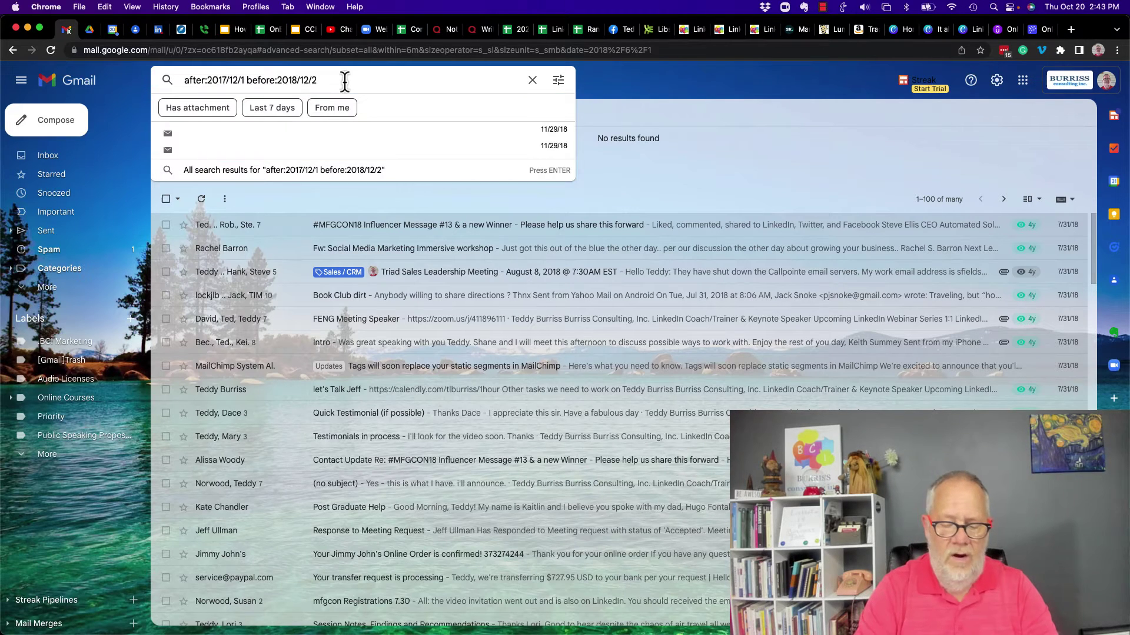
text( label:)
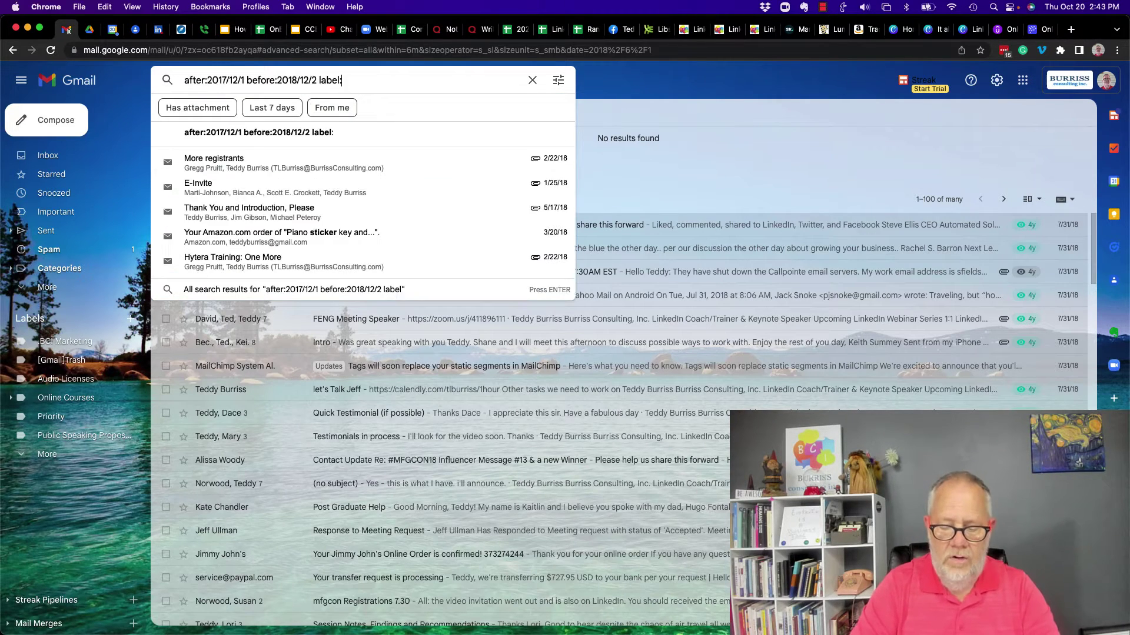
text(read)
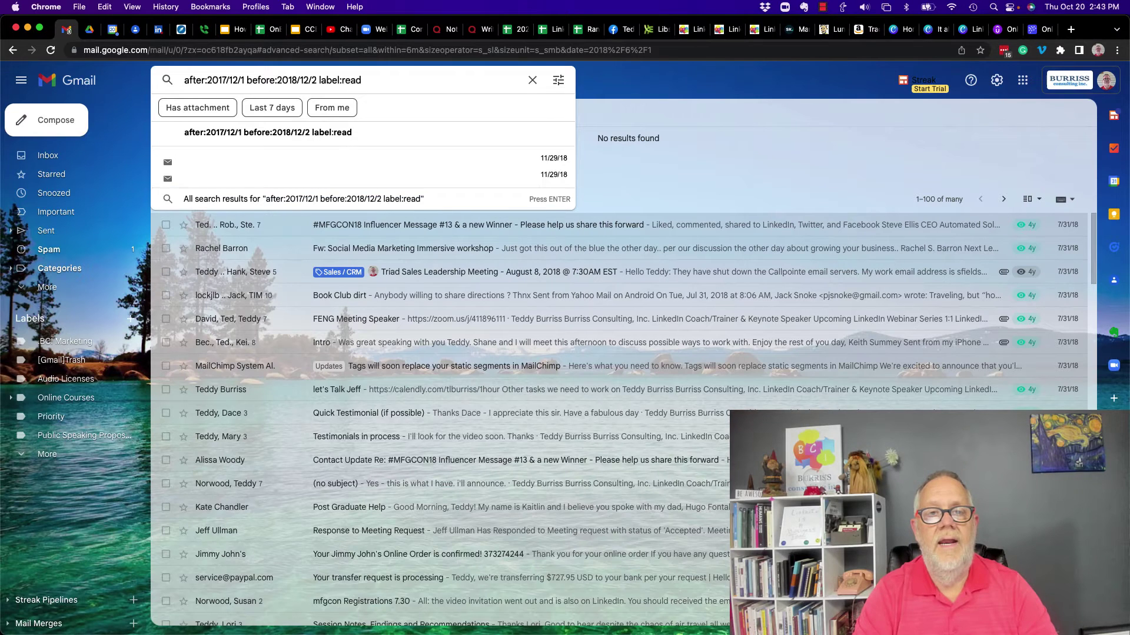
key(Return)
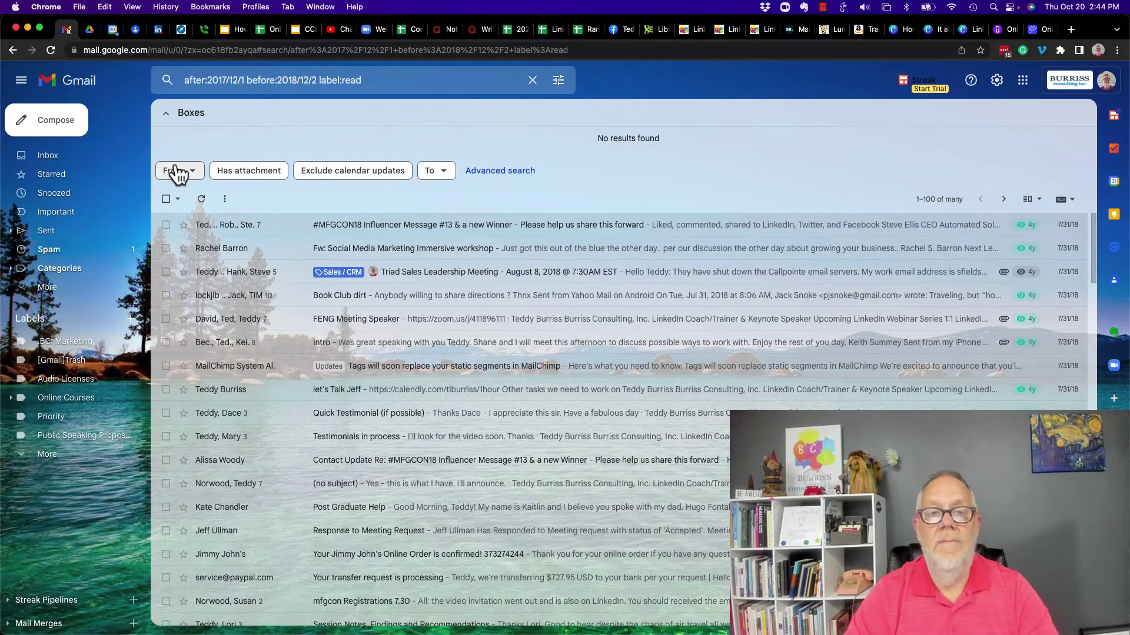
- Select all matching conversations, delete them, and confirm the bulk move to Trash
click(164, 200)
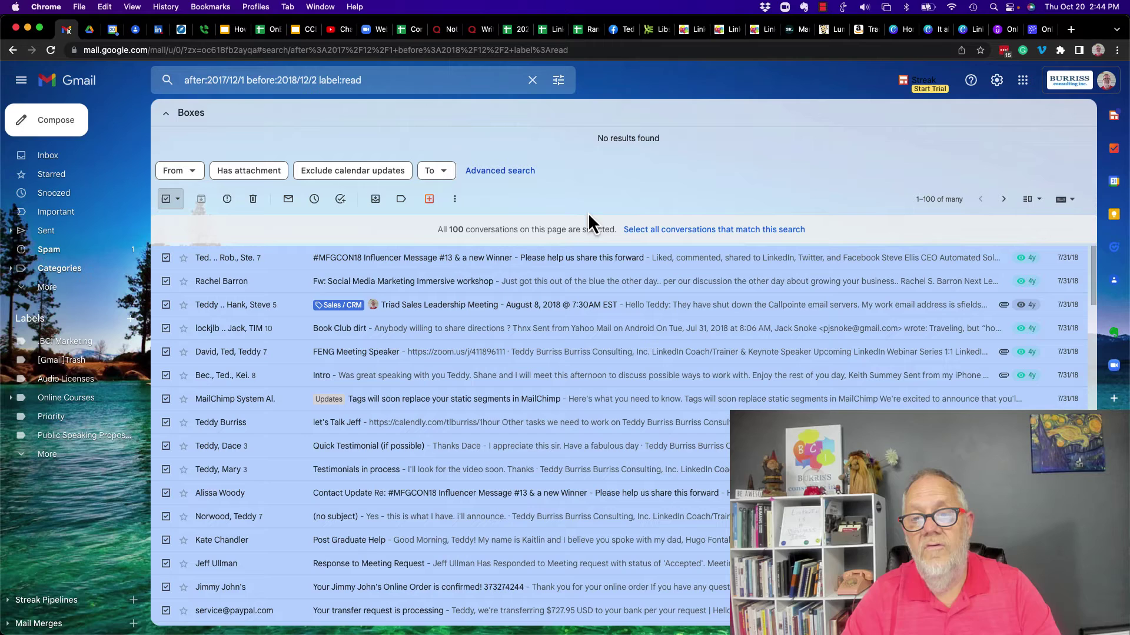
click(696, 231)
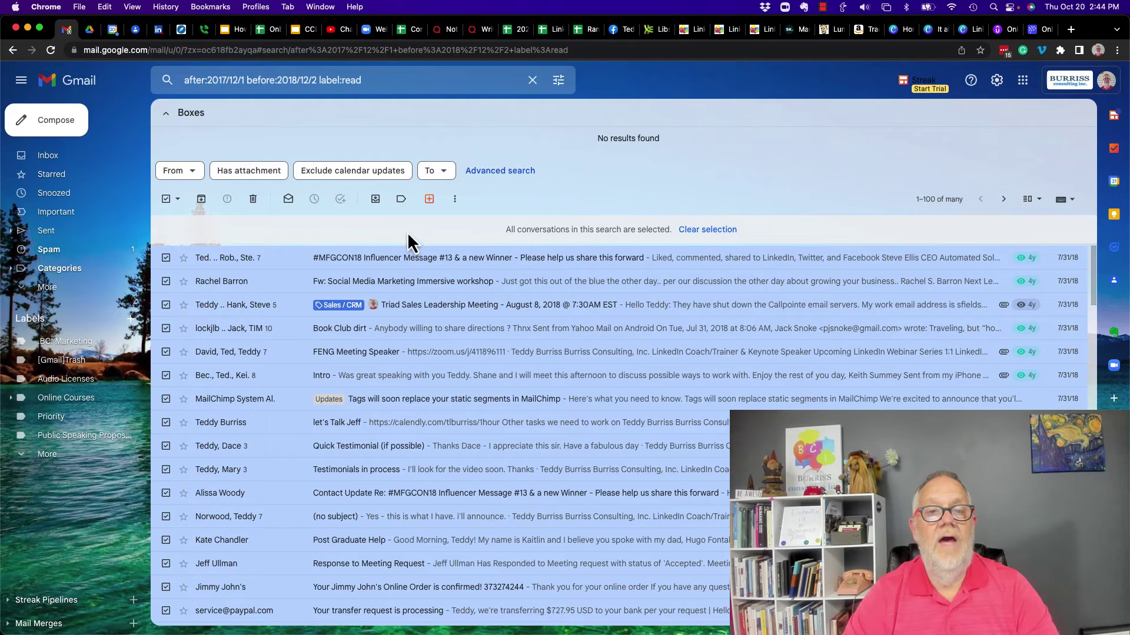
click(253, 202)
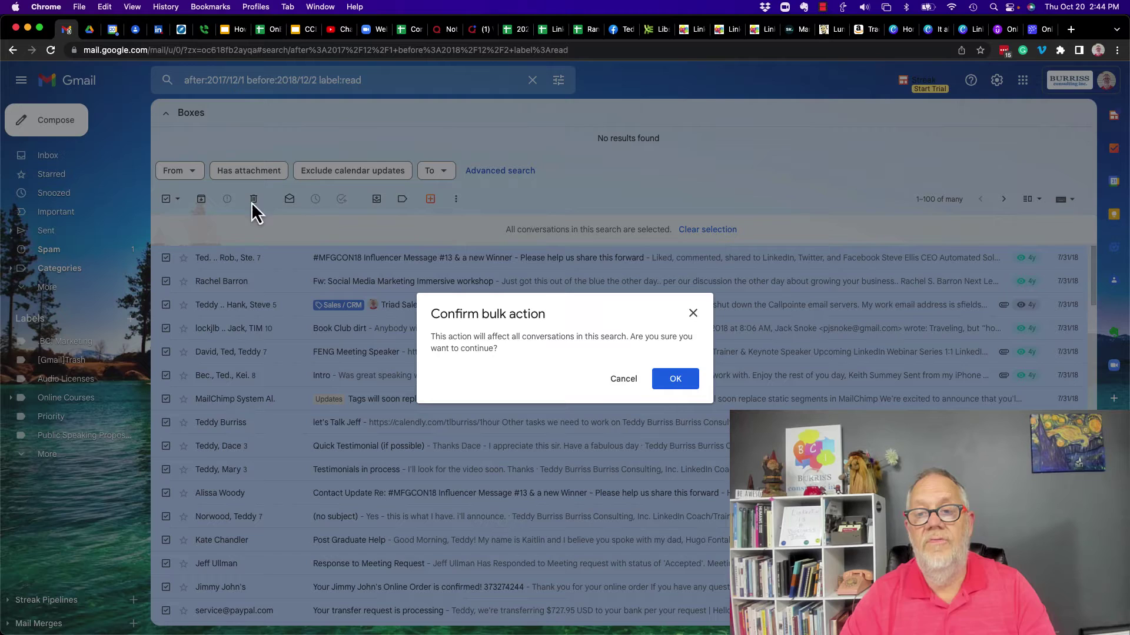
click(676, 379)
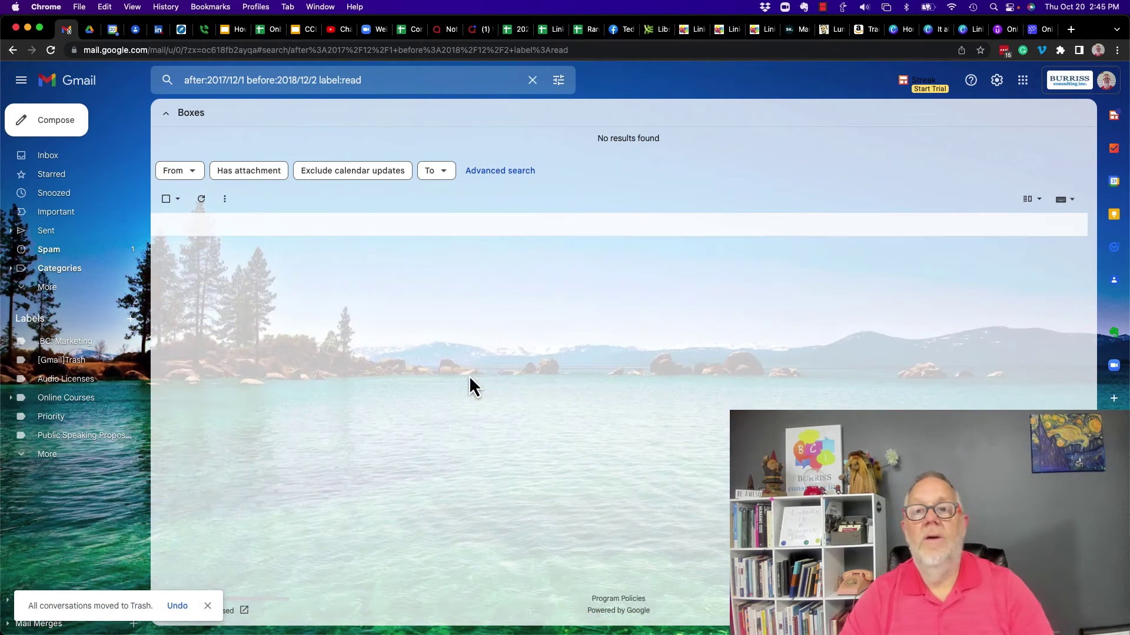
- Return to the inbox and list it oldest first, now starting from early 2020
click(72, 165)
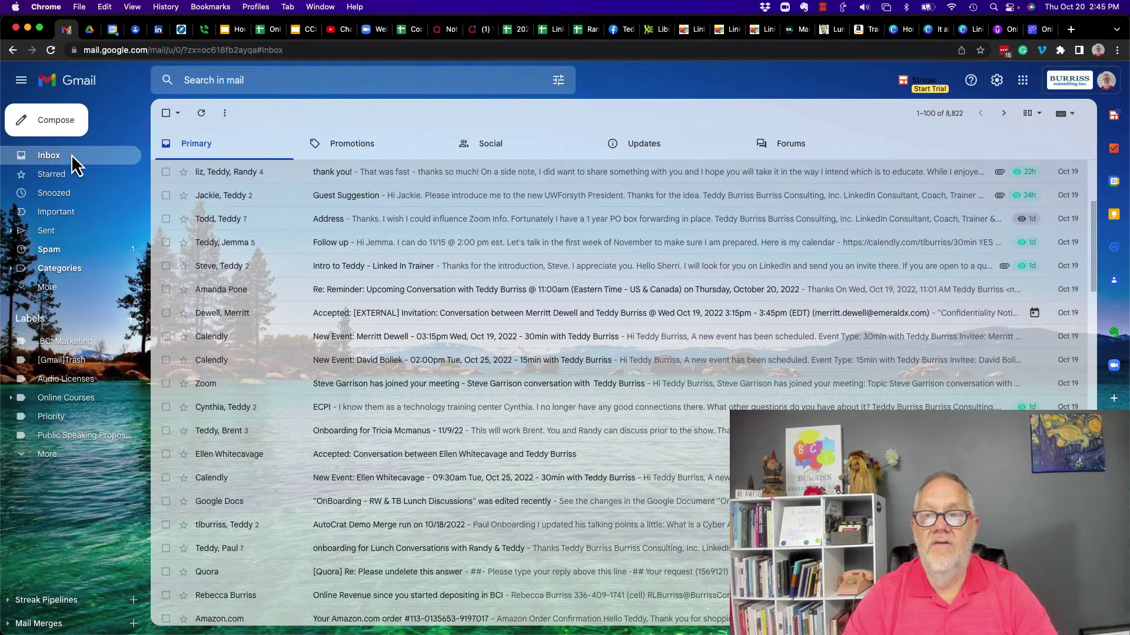
click(929, 116)
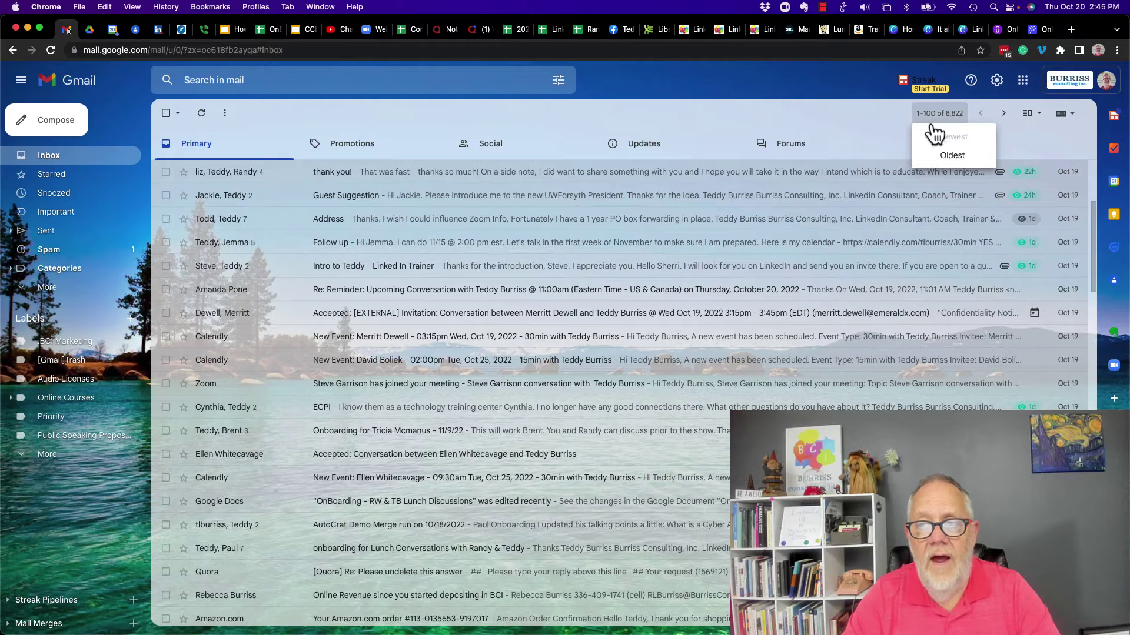
click(954, 157)
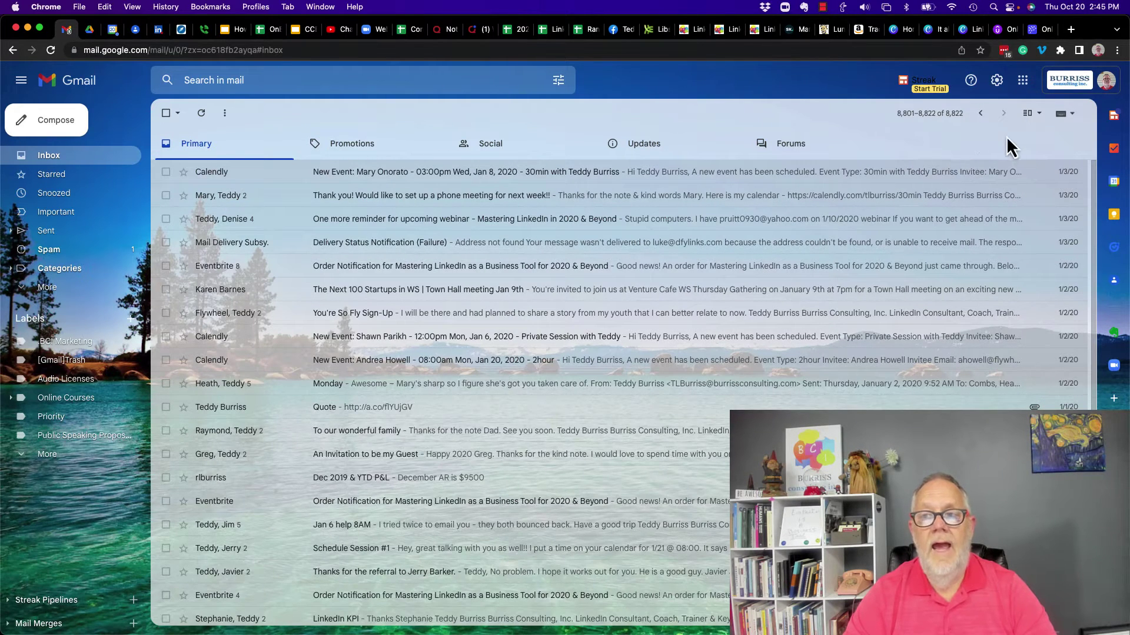
scroll(945, 361, down, 3)
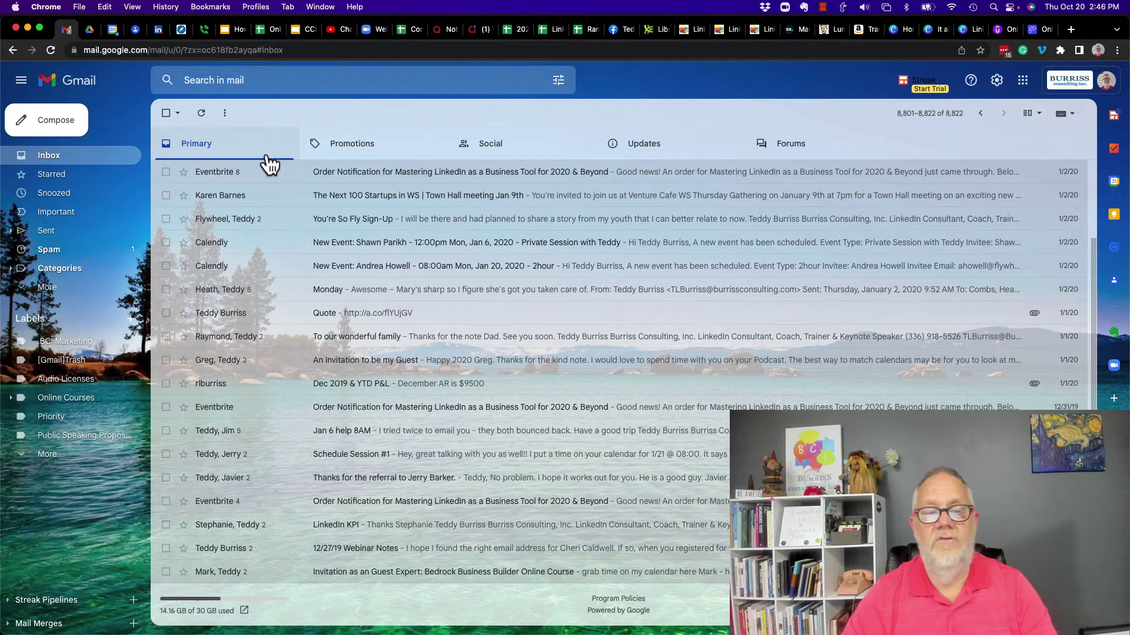
- Review Trash oldest first to see the January 2018 mail, then go back to the inbox
click(45, 293)
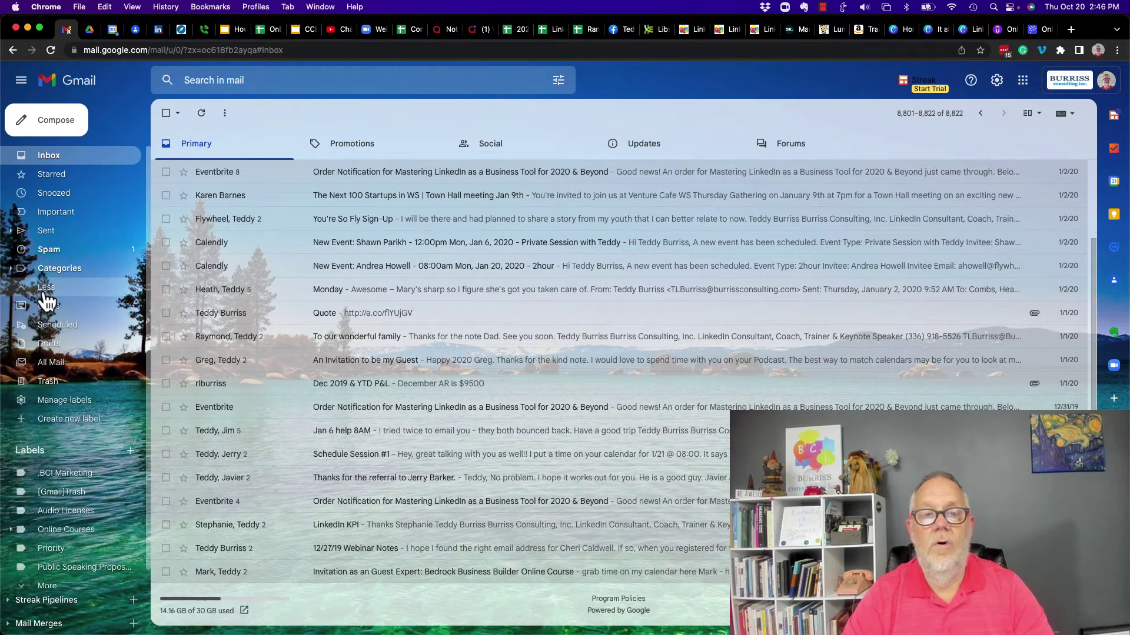
click(63, 390)
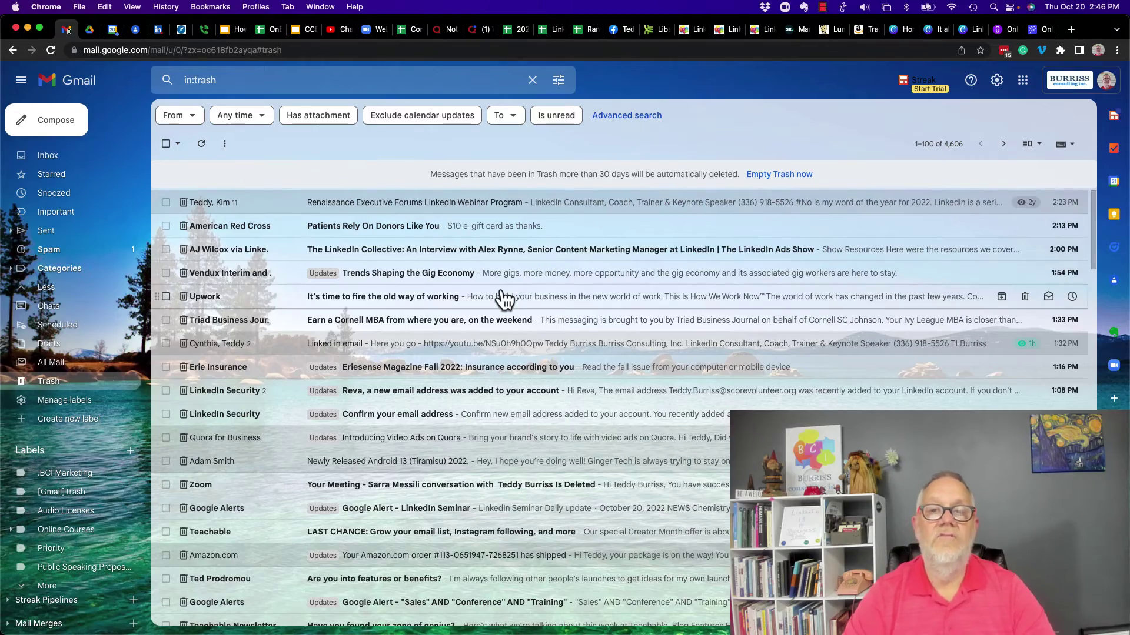
scroll(505, 298, down, 5)
scroll(503, 298, down, 5)
scroll(505, 297, down, 3)
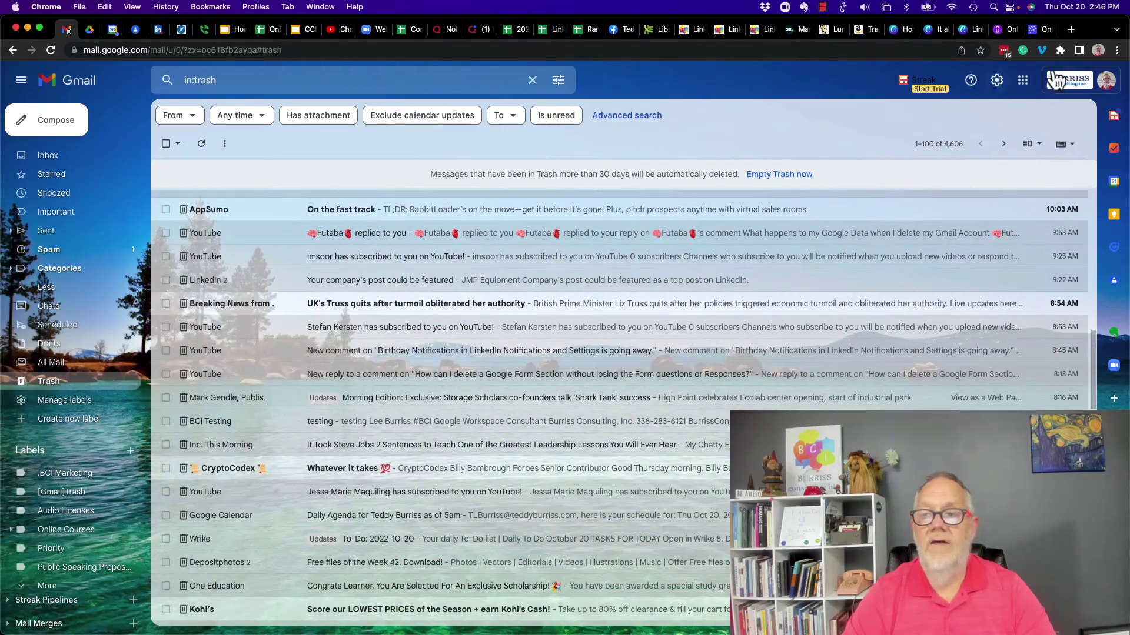
click(933, 145)
click(944, 186)
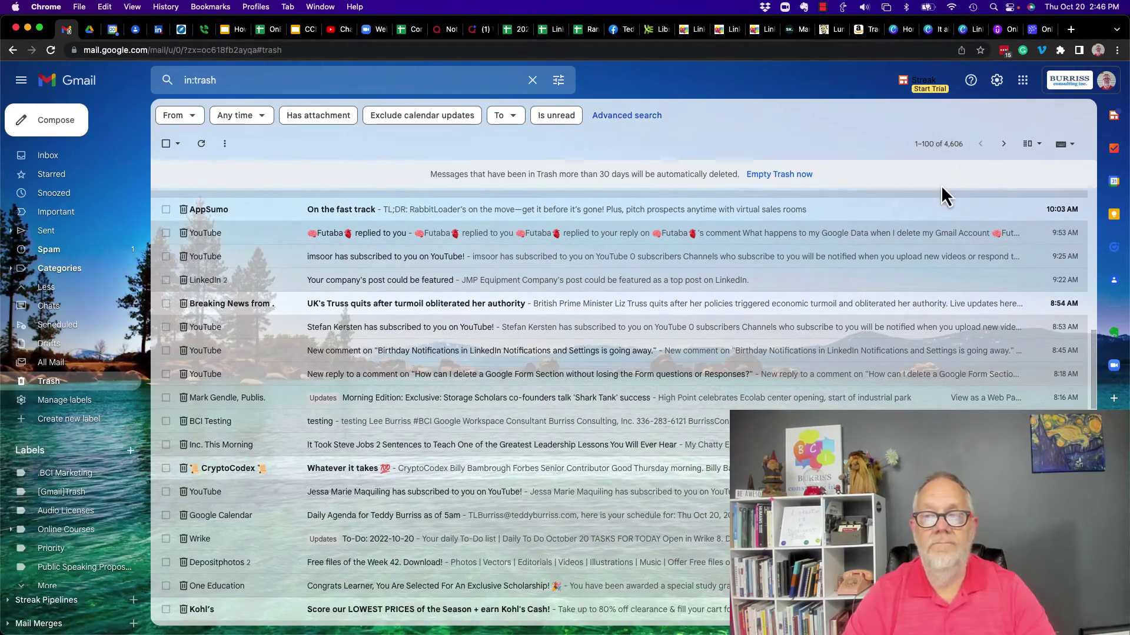
scroll(441, 529, down, 3)
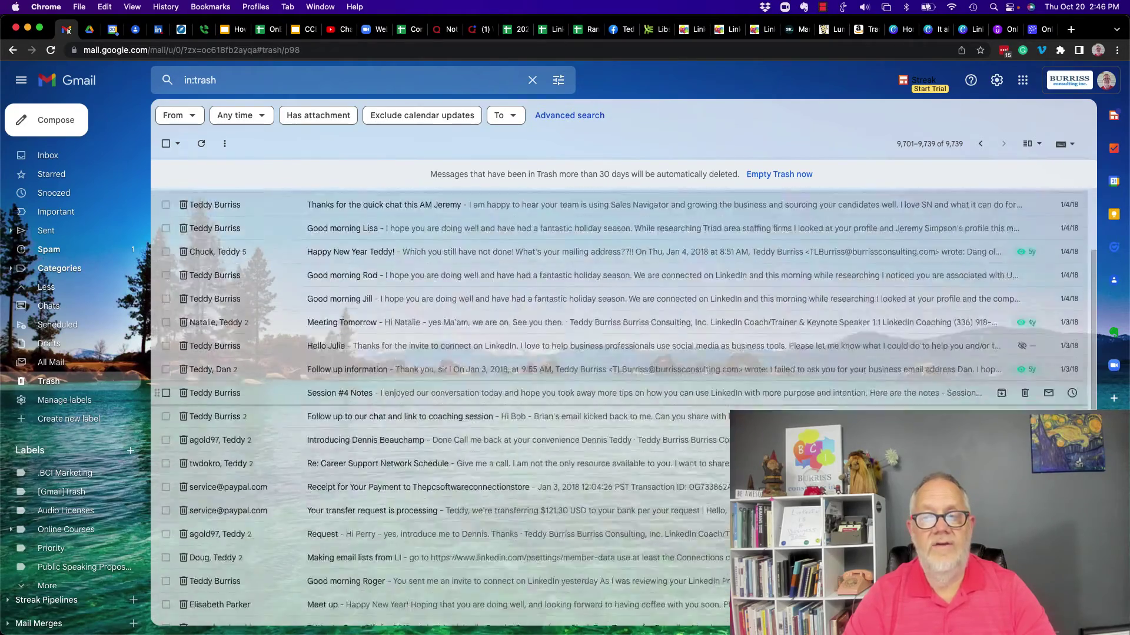
scroll(442, 529, down, 2)
scroll(441, 529, down, 5)
scroll(618, 398, up, 10)
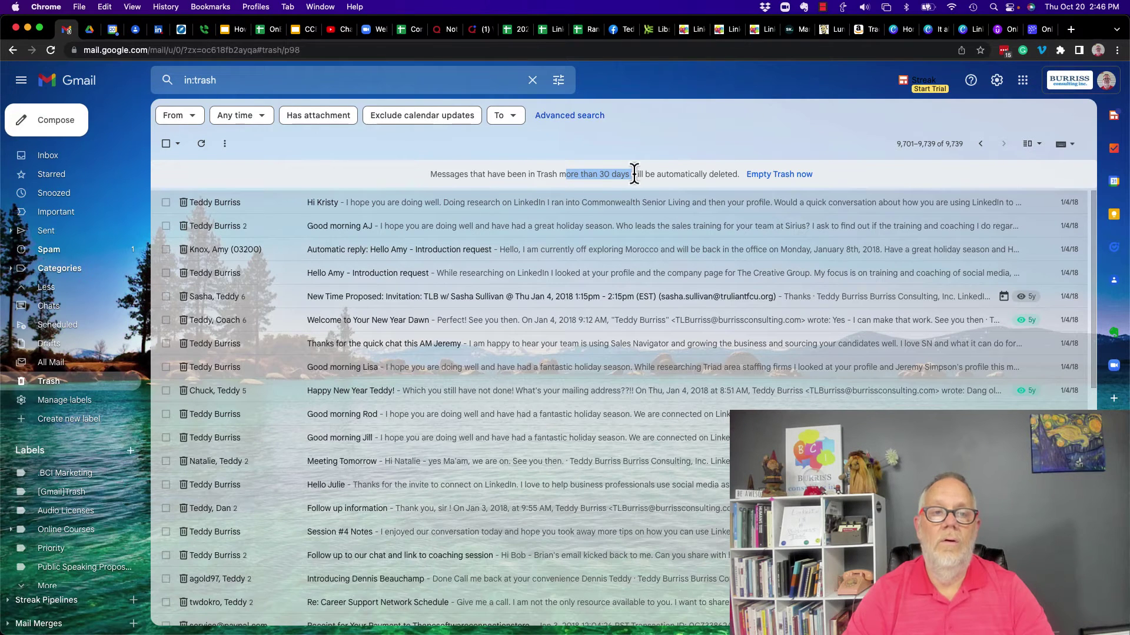
click(73, 167)
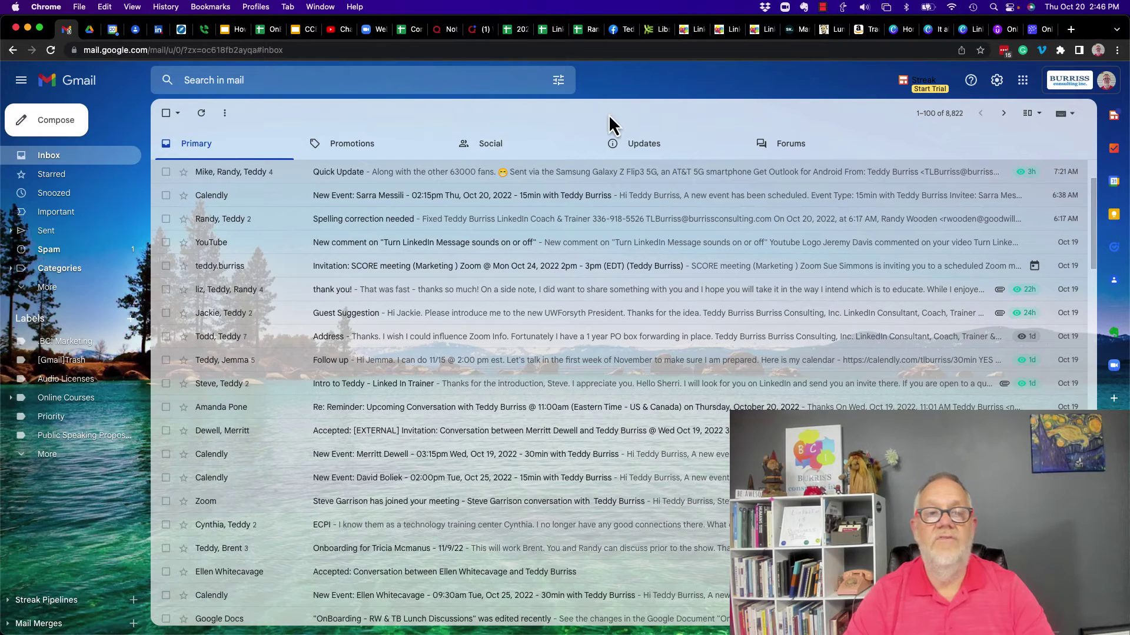
click(48, 288)
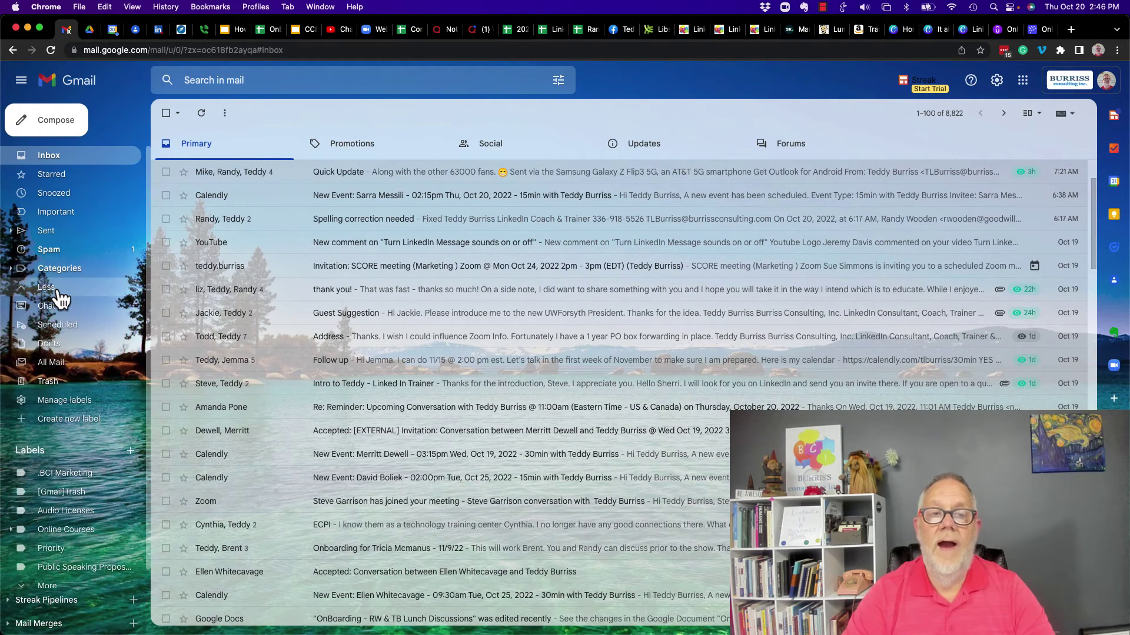
click(47, 382)
click(165, 144)
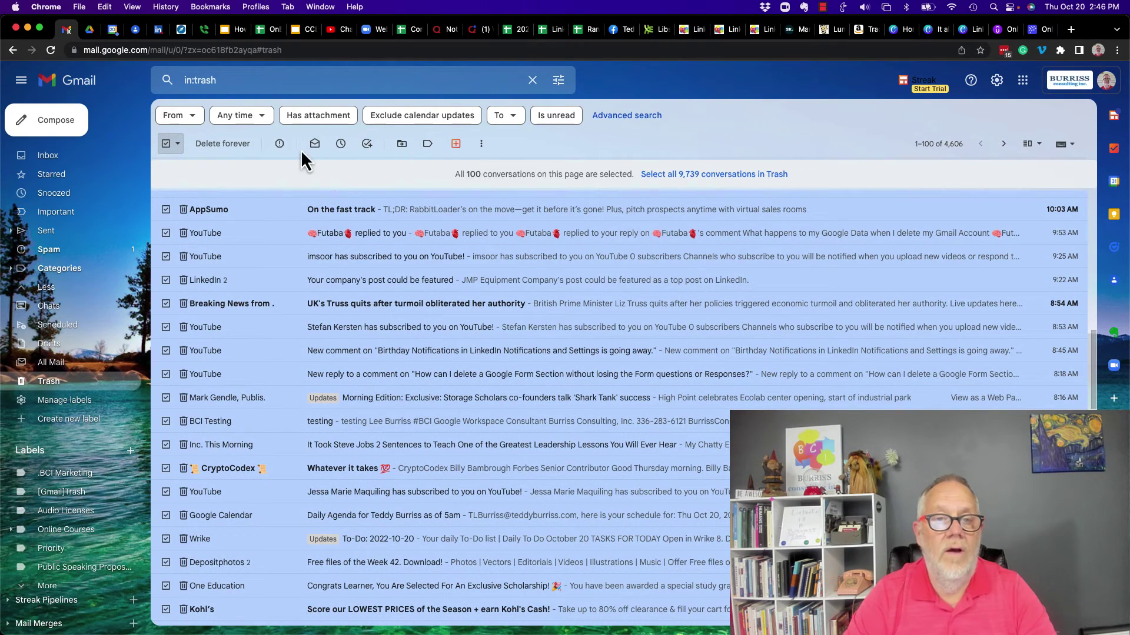
click(404, 146)
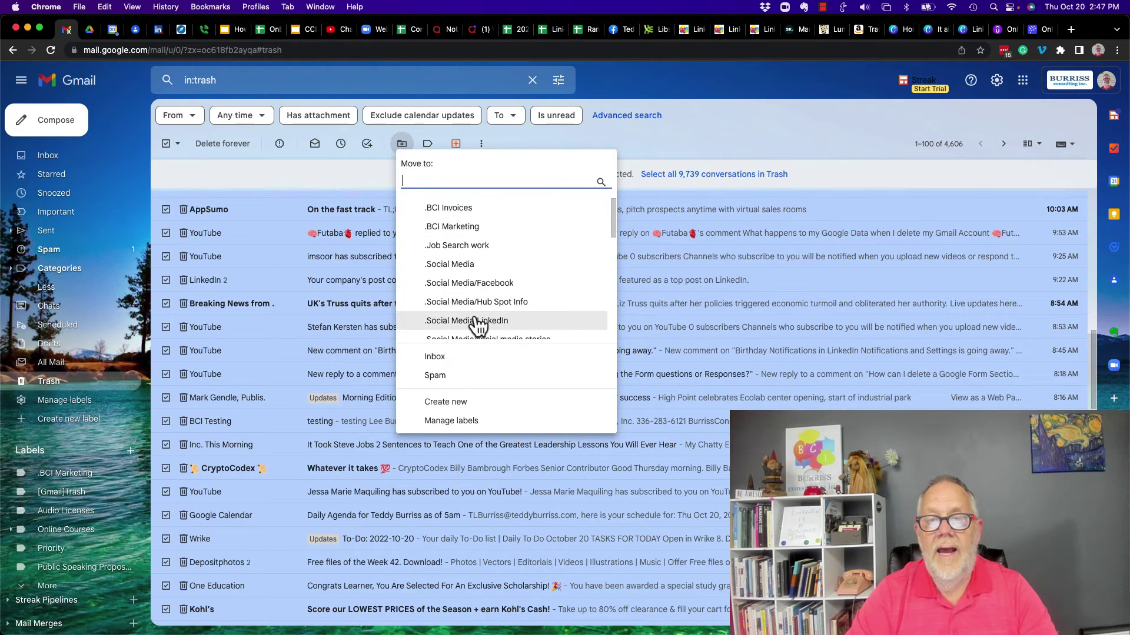
scroll(474, 323, down, 3)
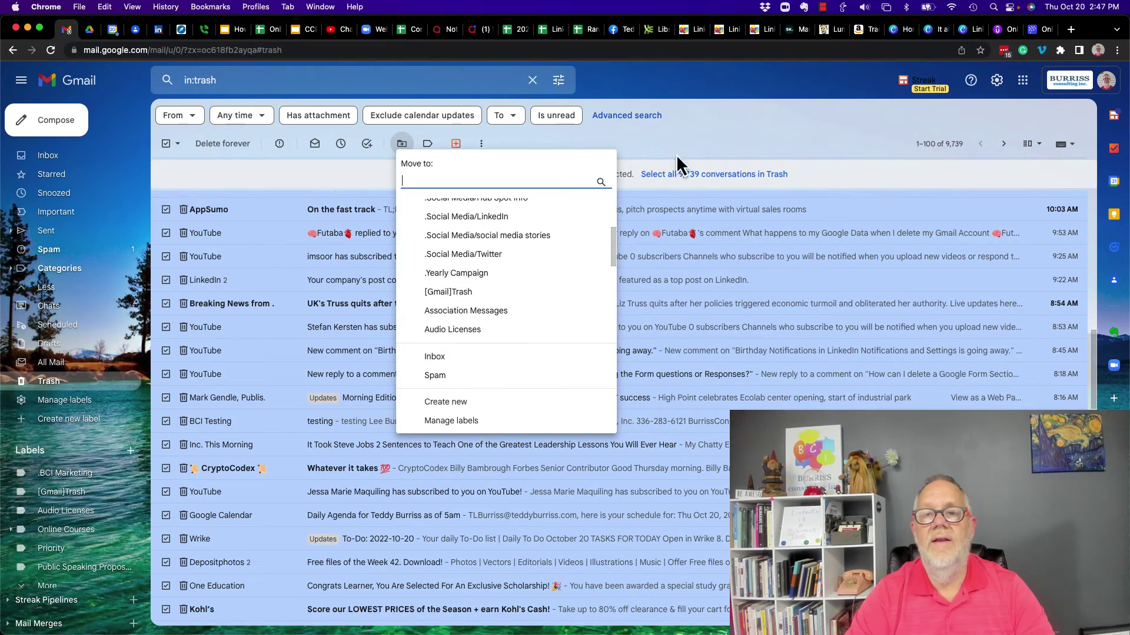
click(50, 159)
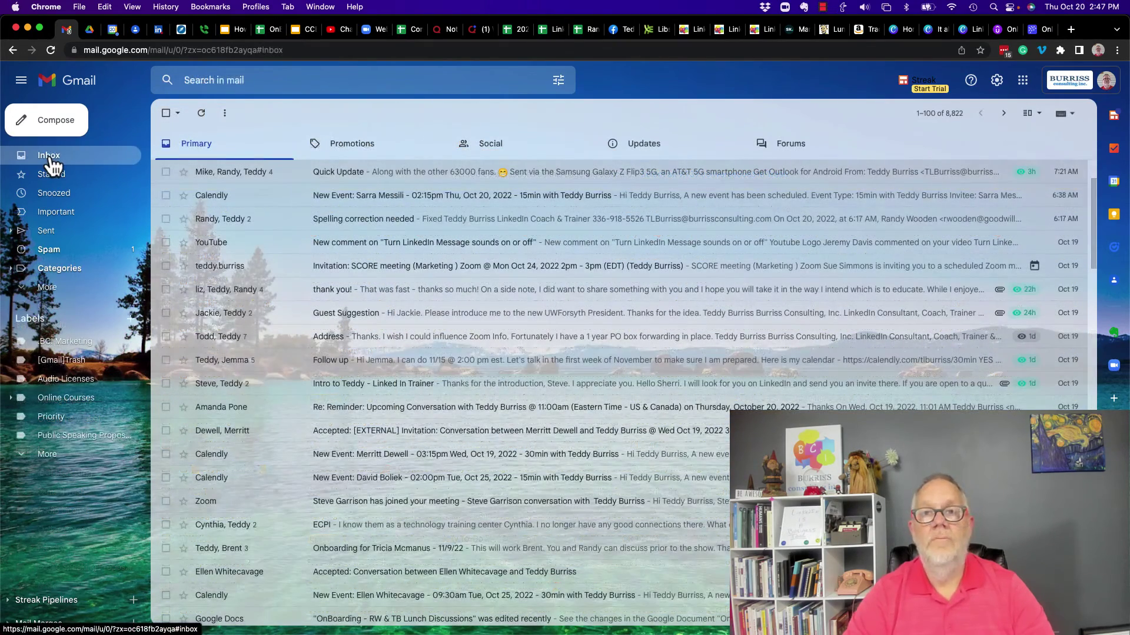